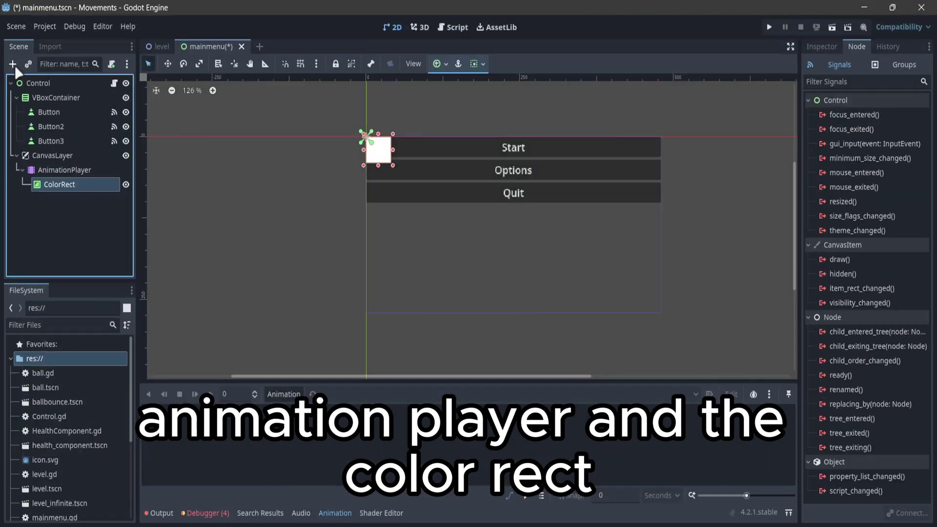
# Step: Stretch the ColorRect over the whole button area and set its colour to solid black
pyautogui.click(822, 47)
pyautogui.moveTo(393, 165); pyautogui.dragTo(655, 313)
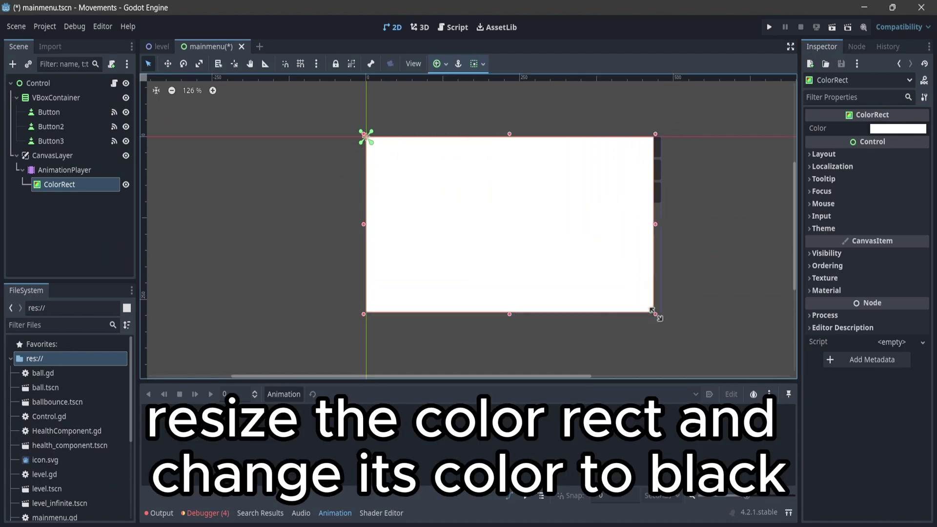
pyautogui.click(898, 129)
pyautogui.moveTo(917, 157); pyautogui.dragTo(916, 270)
pyautogui.click(783, 312)
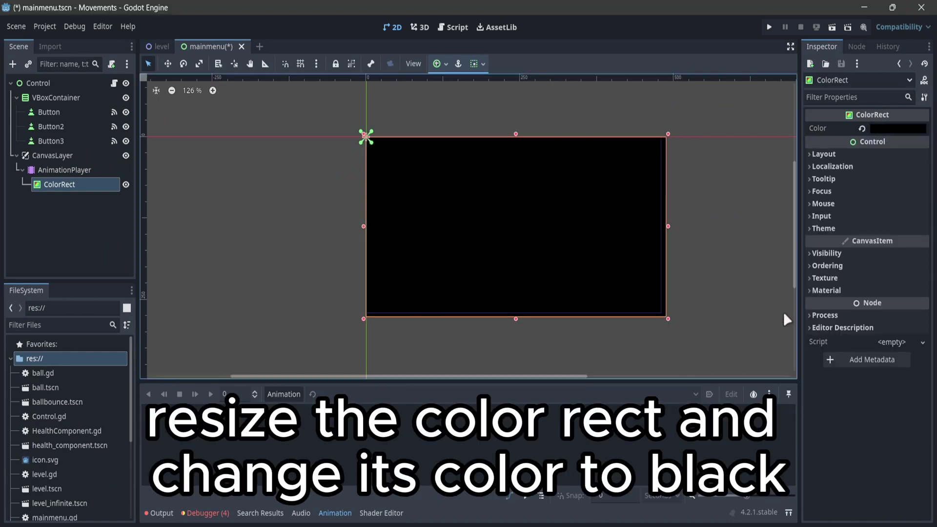
pyautogui.click(839, 252)
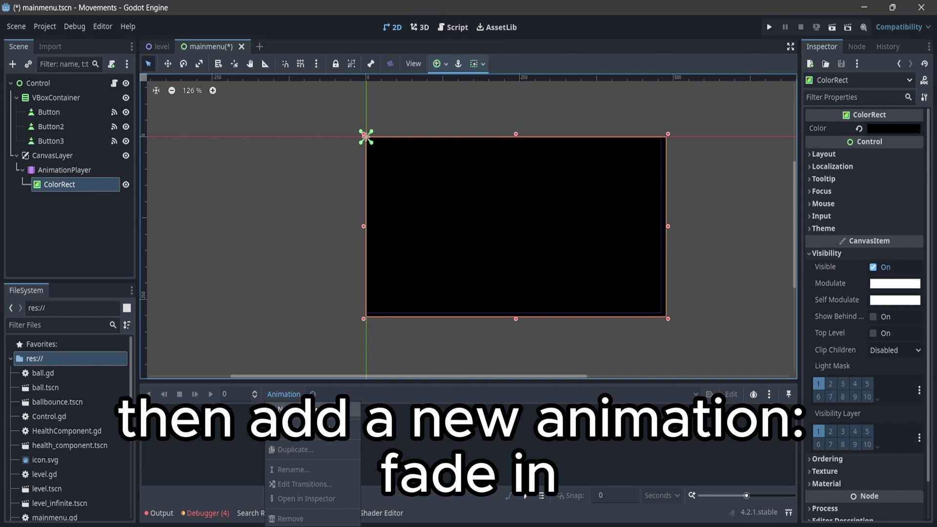
# Step: Create a new fade_in animation and key the ColorRect's Visible property
pyautogui.click(286, 408)
pyautogui.press('Return')
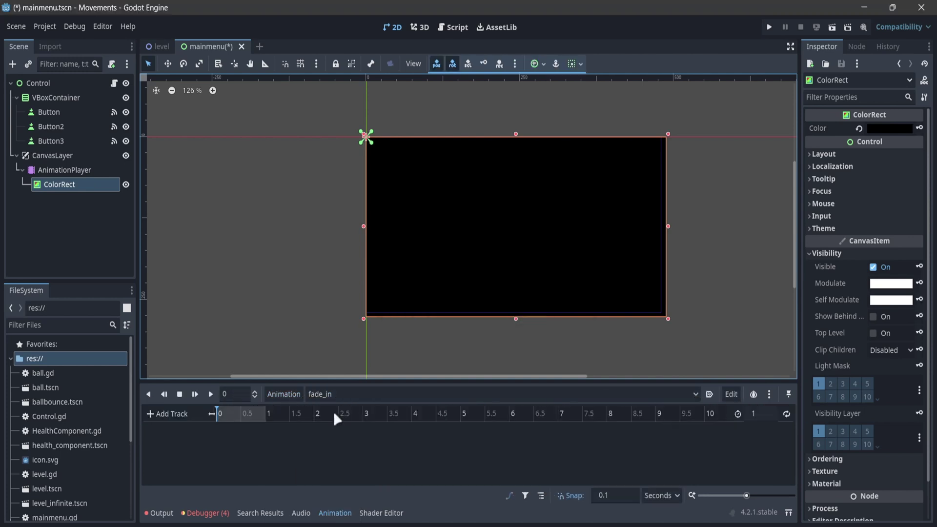
pyautogui.click(917, 266)
pyautogui.press('Return')
# Step: Key the ColorRect's Modulate as transparent at 0 s and opaque white at 1 s
pyautogui.moveTo(879, 241); pyautogui.dragTo(737, 235)
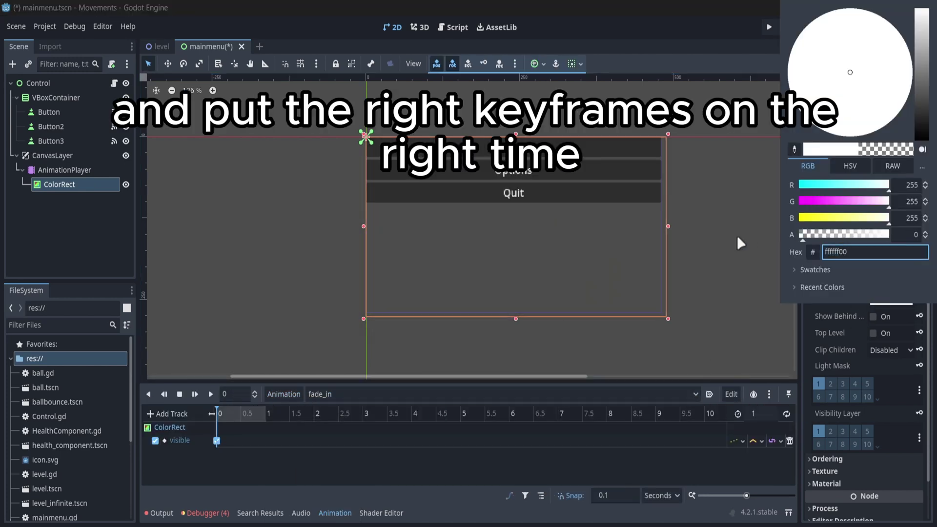
pyautogui.click(737, 235)
pyautogui.click(919, 283)
pyautogui.click(433, 306)
pyautogui.click(269, 414)
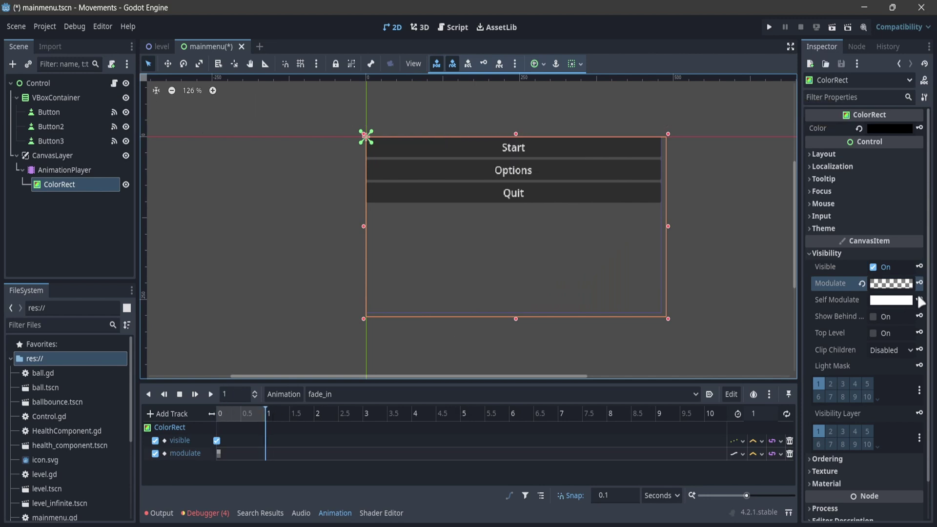
pyautogui.click(862, 282)
pyautogui.click(919, 283)
# Step: Create a fade_out animation and key the ColorRect as hidden at 1 s
pyautogui.click(292, 411)
pyautogui.write('fade_ou')
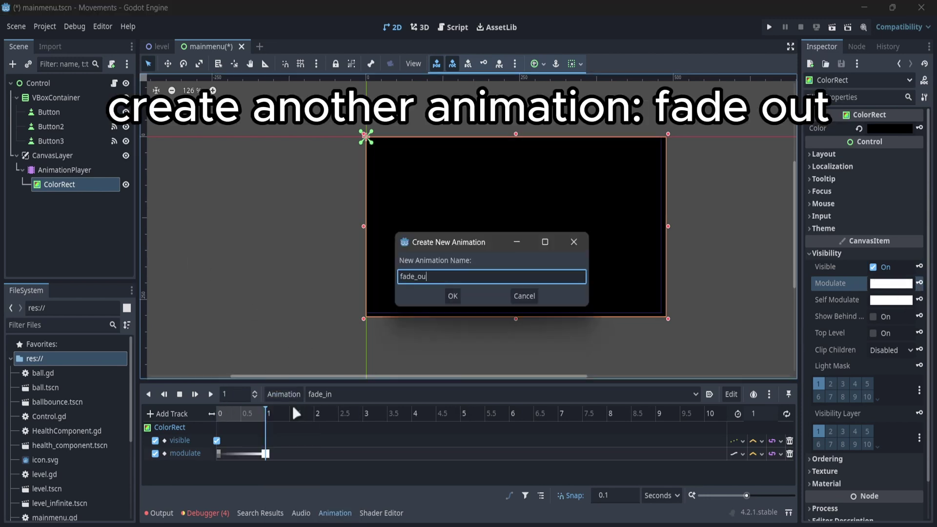
pyautogui.press('Return')
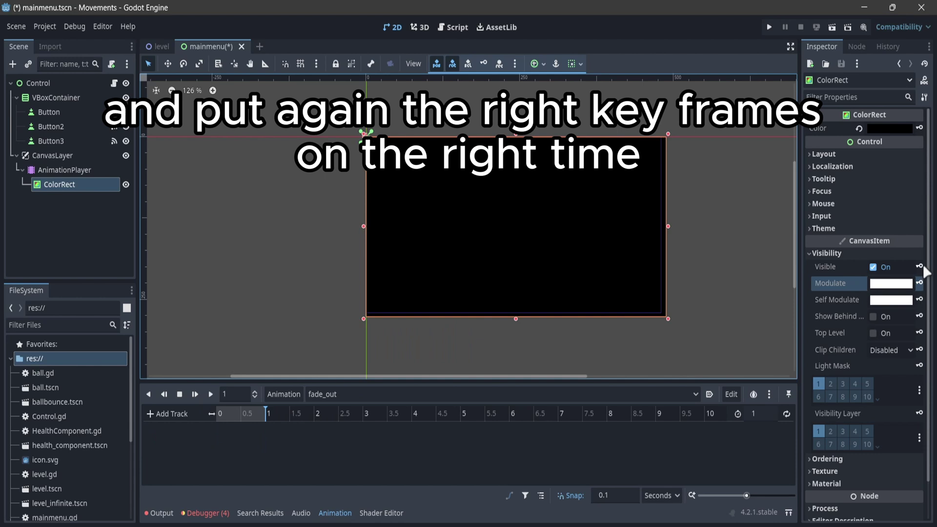
pyautogui.click(873, 267)
pyautogui.click(919, 267)
pyautogui.click(433, 309)
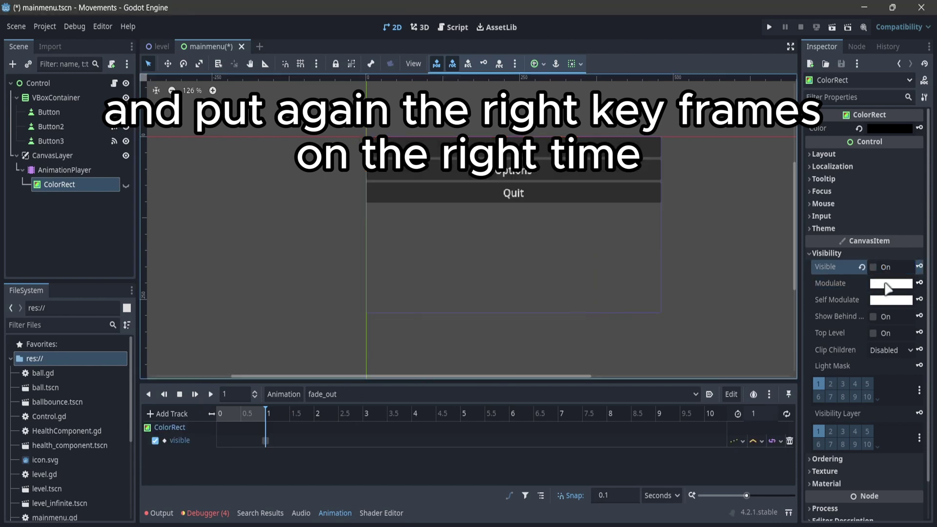
pyautogui.click(891, 282)
# Step: Key a fully transparent Modulate at 1 s, then restore visibility and opaque white
pyautogui.moveTo(886, 240); pyautogui.dragTo(794, 240)
pyautogui.click(925, 288)
pyautogui.click(432, 328)
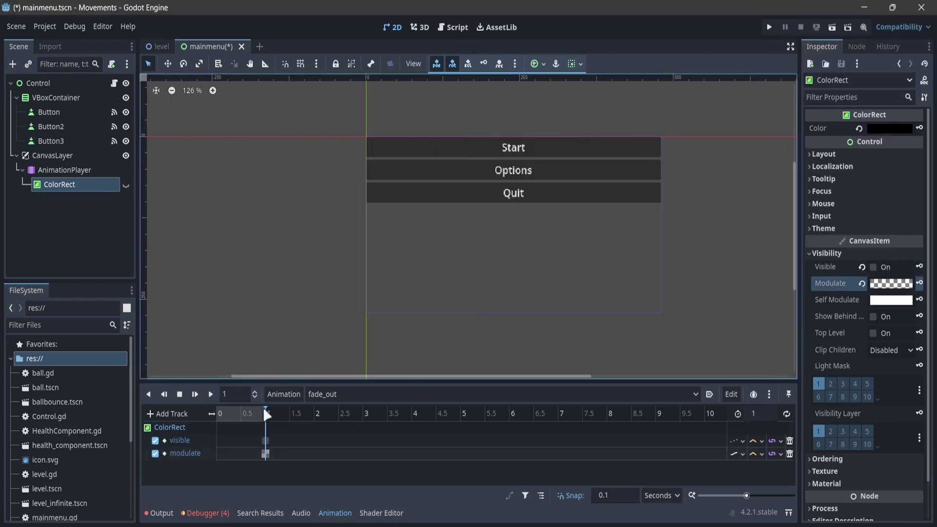
pyautogui.click(862, 283)
pyautogui.click(862, 266)
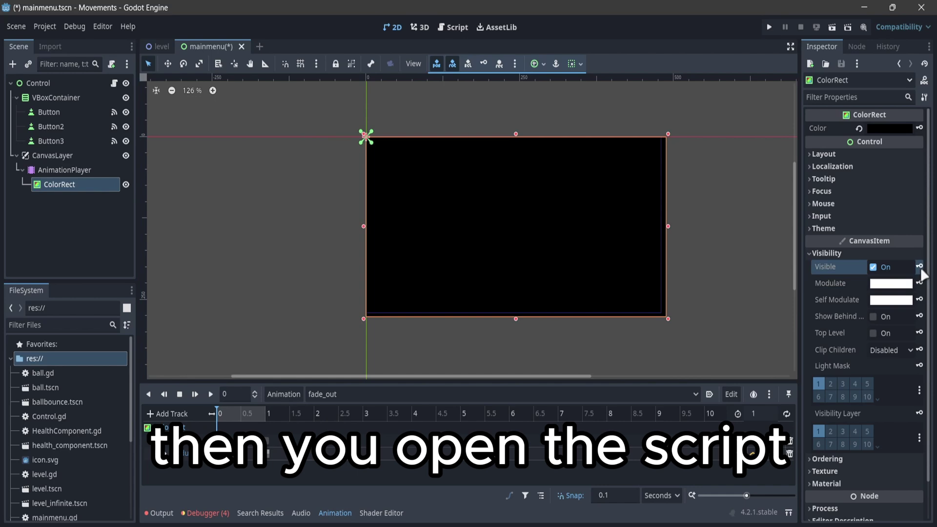
# Step: In mainmenu.gd _ready, add $CanvasLayer/AnimationPlayer/ColorRect.visible = false
pyautogui.click(113, 83)
pyautogui.press('Return')
pyautogui.moveTo(59, 185); pyautogui.dragTo(197, 146)
pyautogui.write('$CanvasLayer/AnimationPlayer/ColorRect.visible')
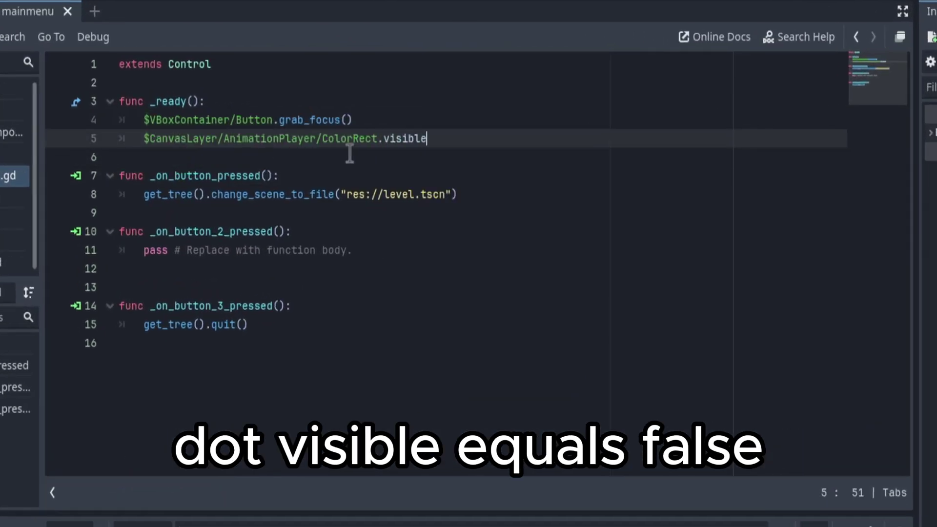
pyautogui.write('= ')
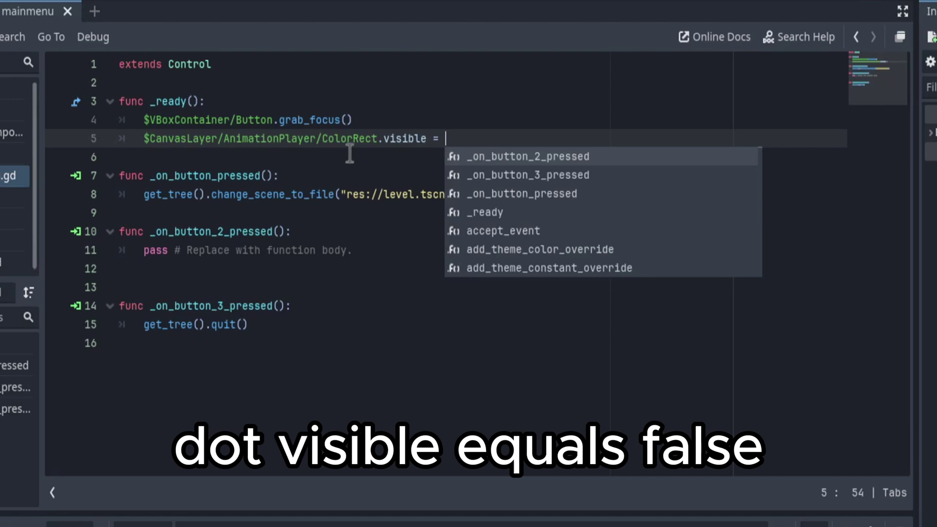
pyautogui.write('false')
pyautogui.press('Escape')
pyautogui.click(528, 196)
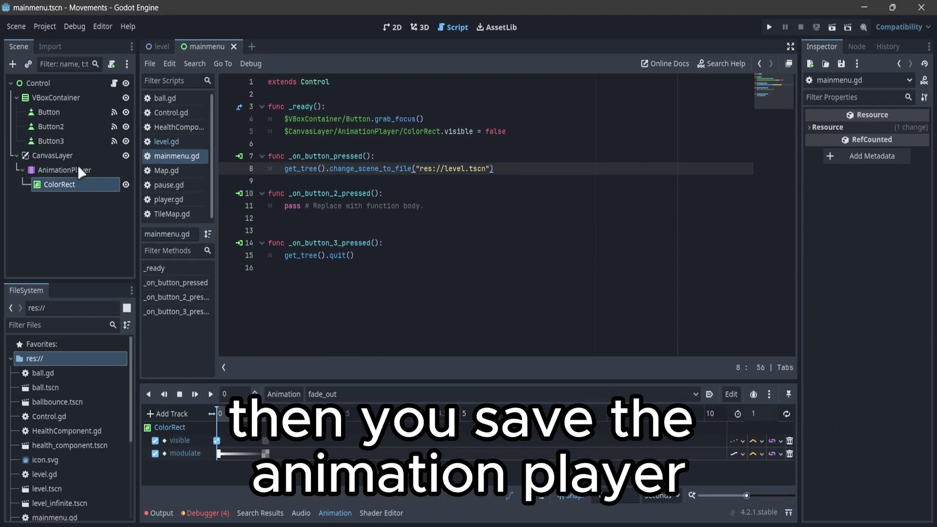
# Step: Save the AnimationPlayer branch as its own scene, animation_player.tscn
pyautogui.rightClick(79, 165)
pyautogui.click(135, 439)
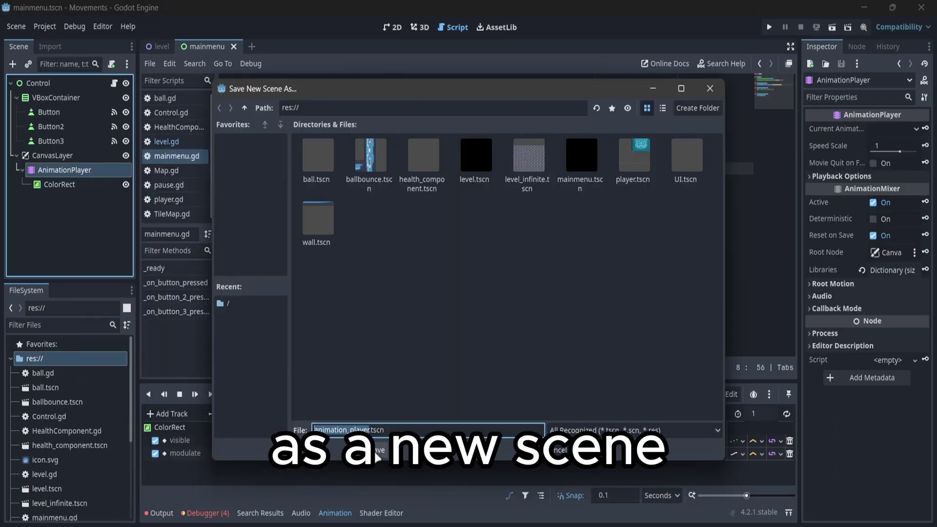
pyautogui.click(378, 450)
pyautogui.click(857, 47)
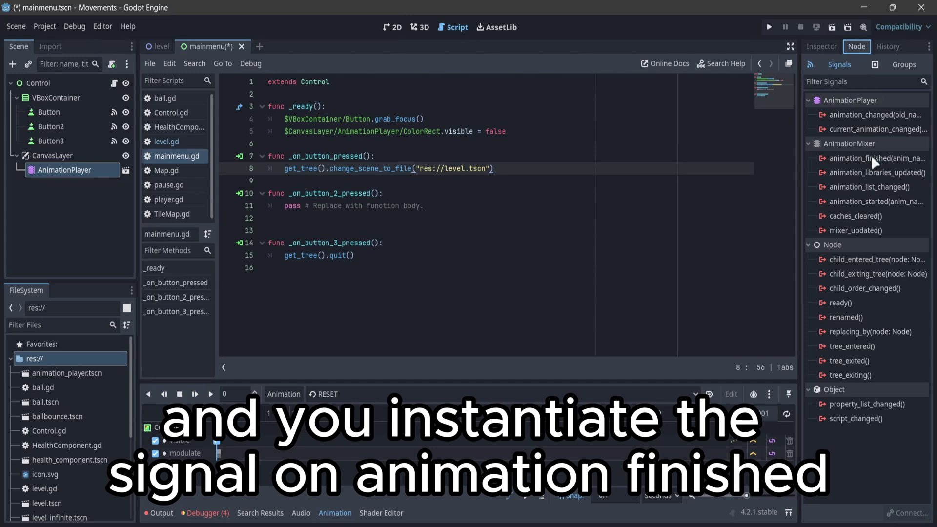
# Step: Connect animation_finished, move the scene change into its handler, and play the animation on Start
pyautogui.doubleClick(871, 158)
pyautogui.click(429, 507)
pyautogui.moveTo(494, 169); pyautogui.dragTo(284, 168)
pyautogui.press('BackSpace')
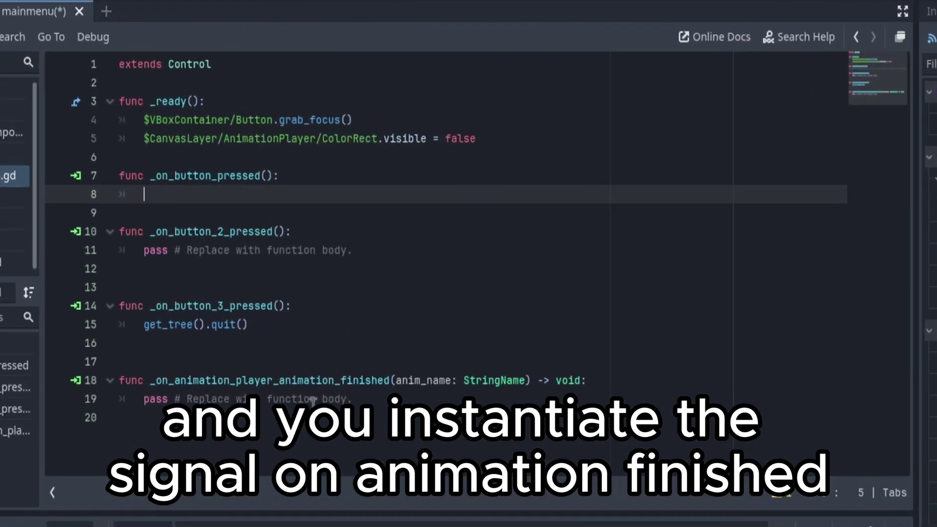
pyautogui.moveTo(353, 399); pyautogui.dragTo(137, 402)
pyautogui.moveTo(62, 215); pyautogui.dragTo(268, 194)
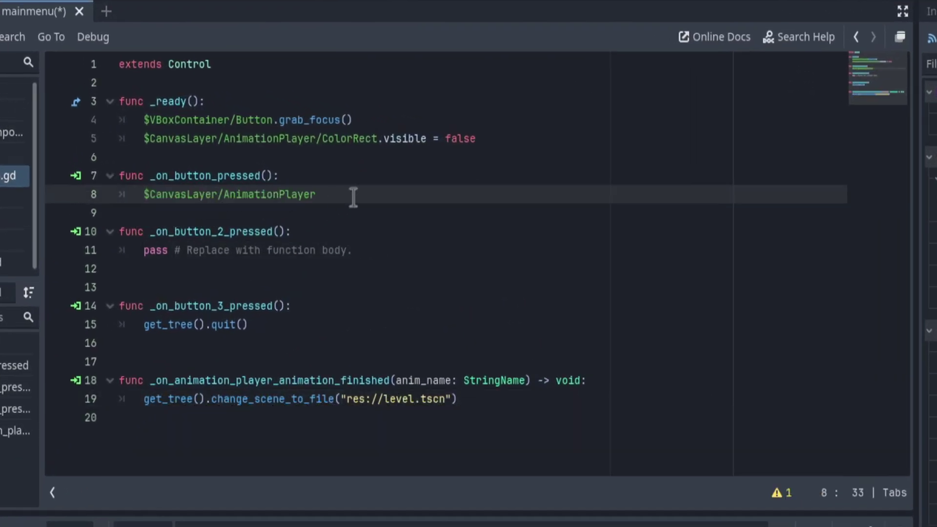
pyautogui.write('.play(fad')
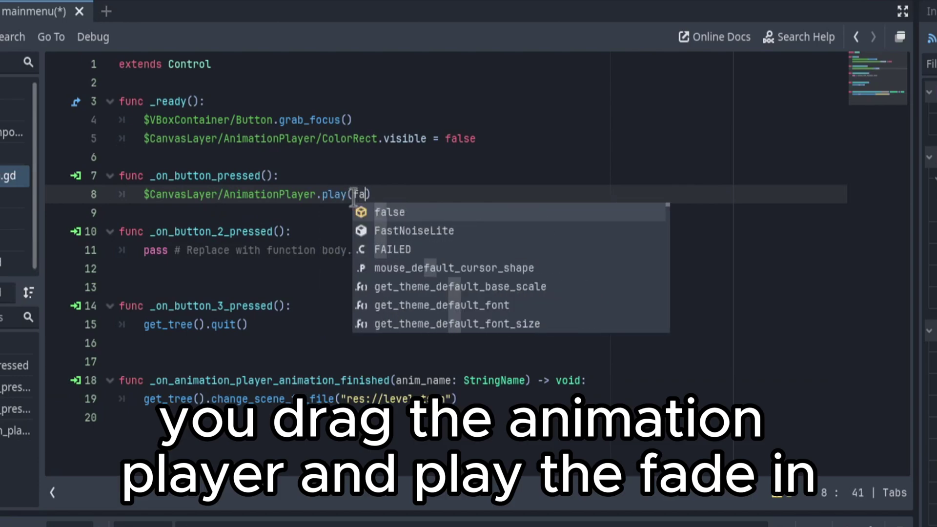
pyautogui.press('BackSpace')
pyautogui.press('BackSpace')
pyautogui.write('"')
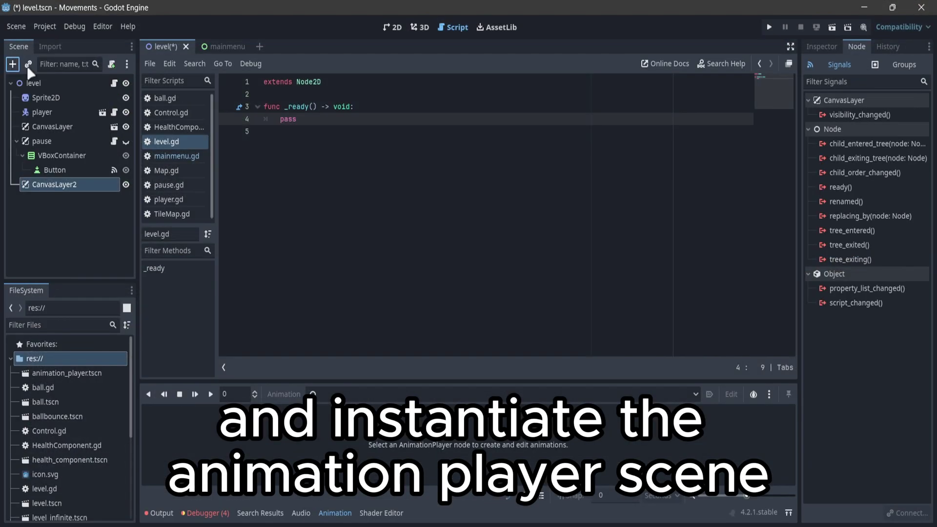
# Step: Instance animation_player.tscn under CanvasLayer2 in the level, save, and run the game
pyautogui.click(27, 64)
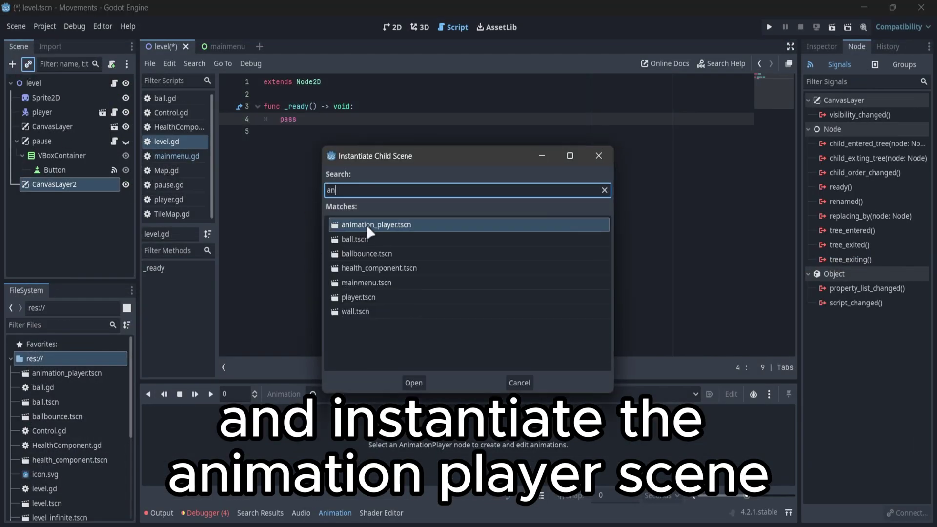
pyautogui.doubleClick(376, 225)
pyautogui.hotkey('ctrl', 's')
pyautogui.click(414, 114)
pyautogui.write('$CanvasLayer2/AnimationPlayer.play(')
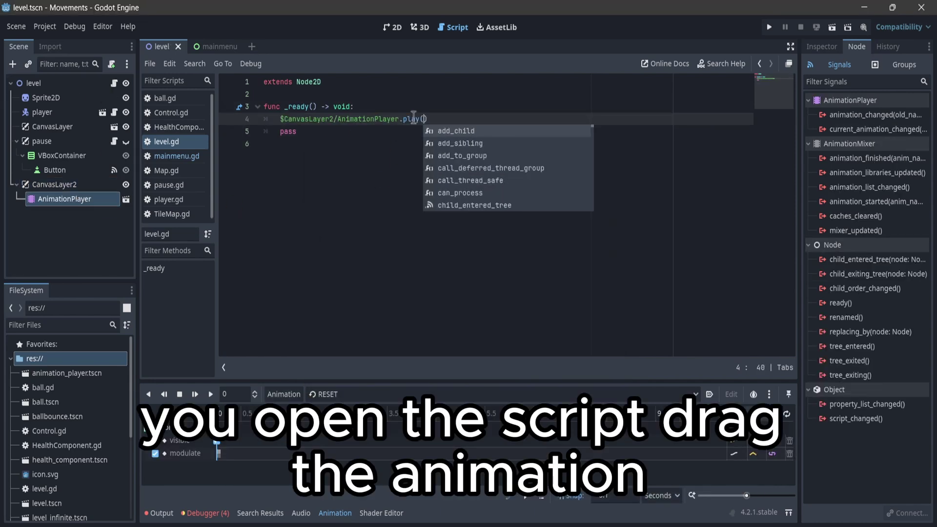
pyautogui.write('"fade_out")')
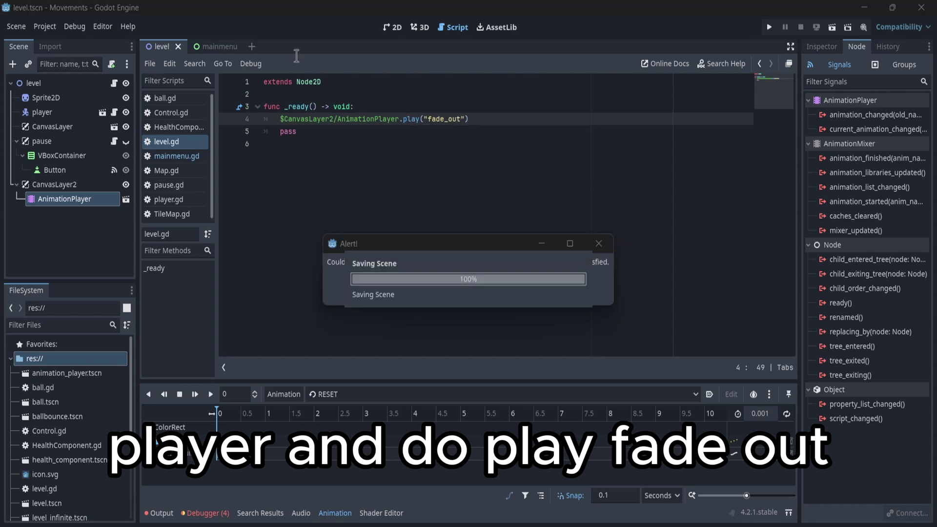
pyautogui.click(825, 28)
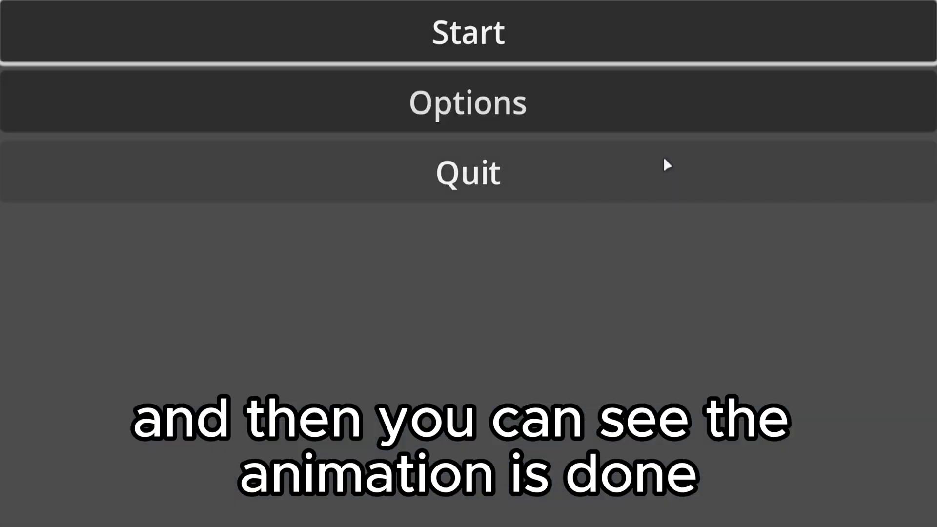
pyautogui.click(553, 38)
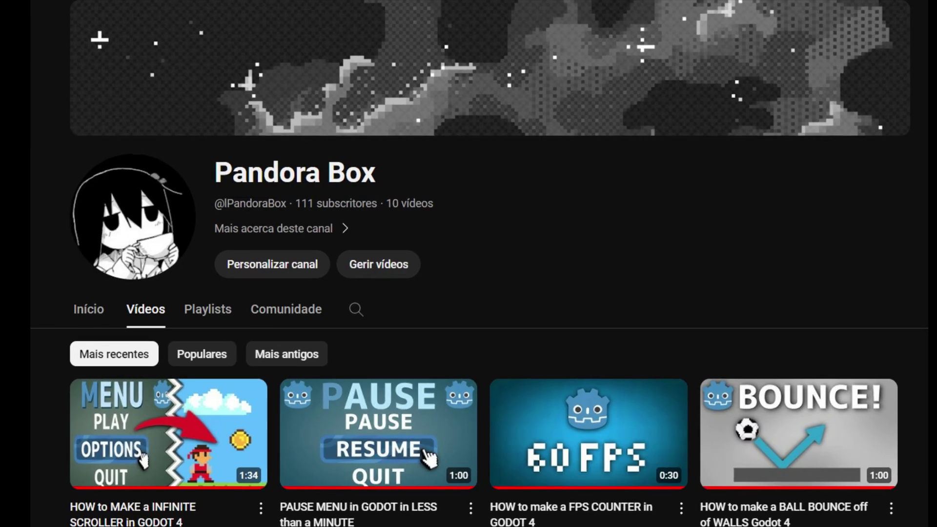